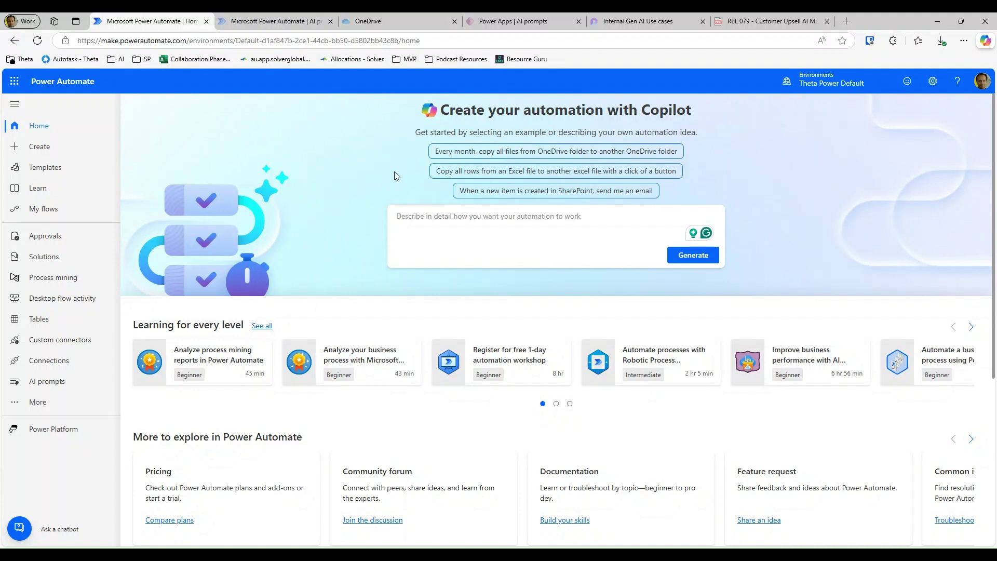
Begin describing an automation for Copilot with the text "Prompt a messa"
double_click(672, 111)
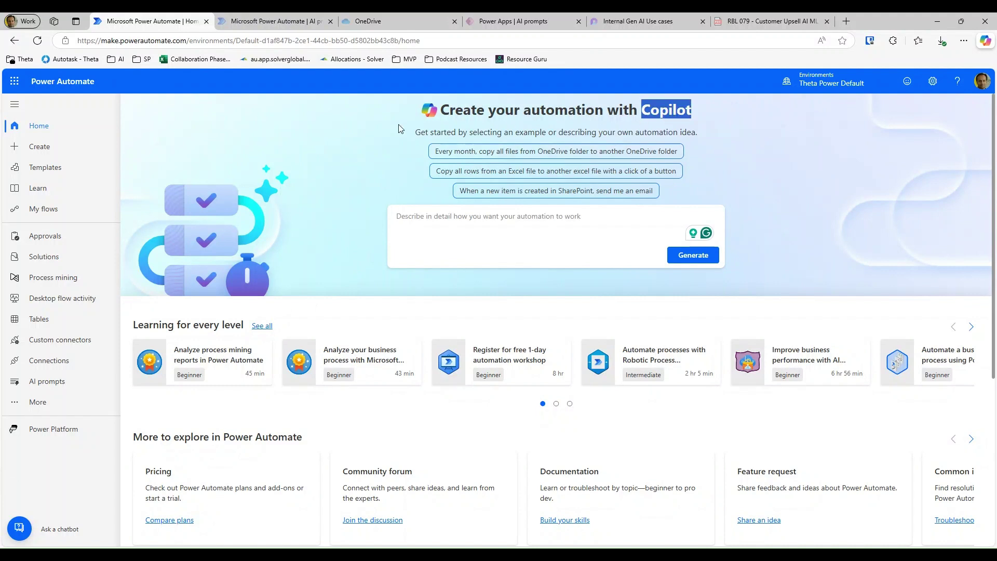
left_click(373, 135)
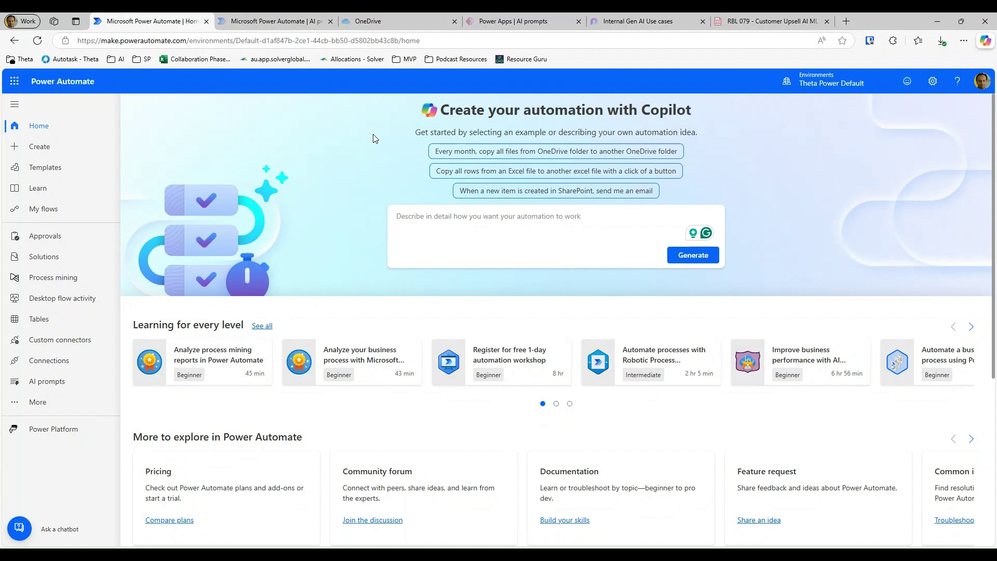
left_click(480, 221)
type("Prom")
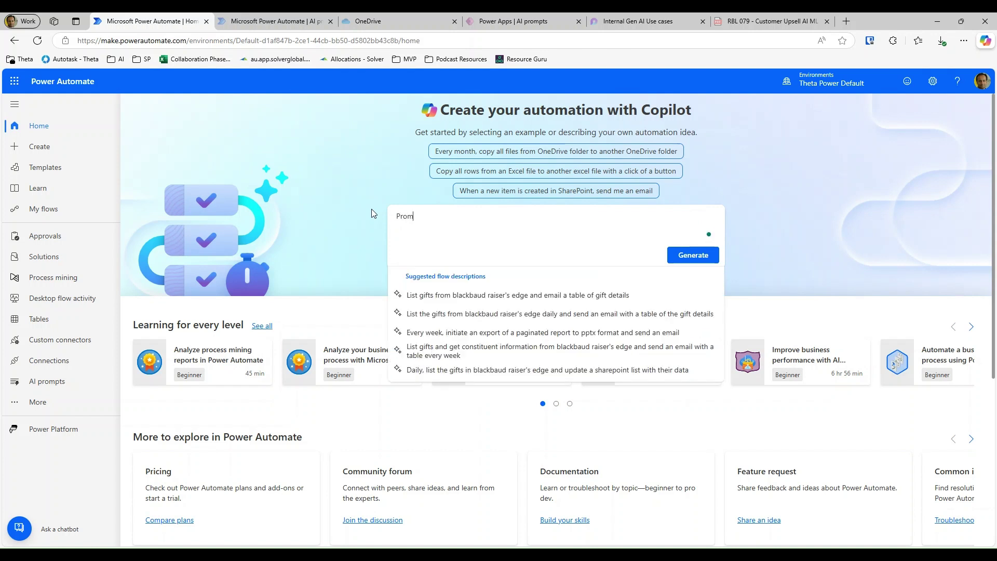
type("pt a messa")
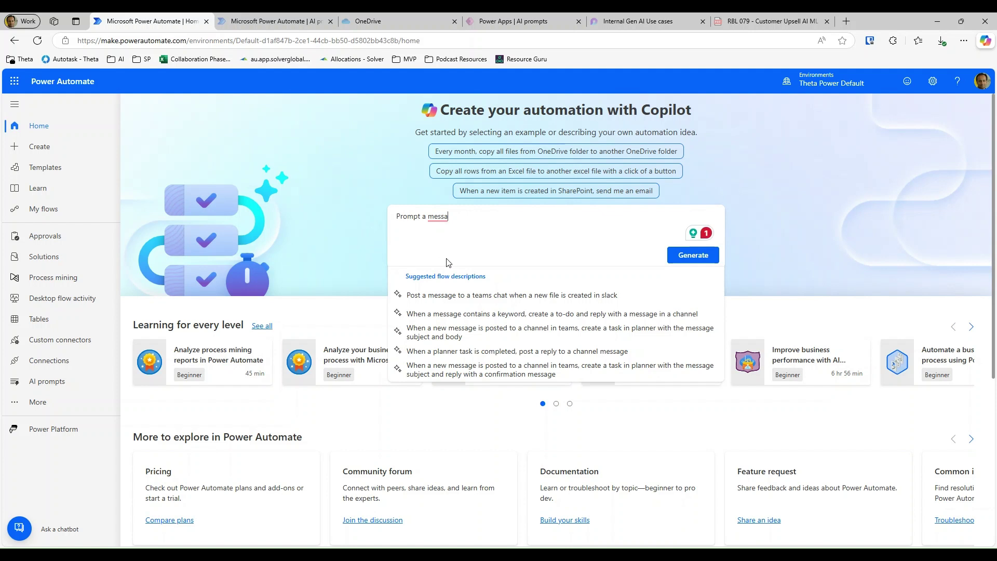
Open the AI prompts page, preview the Summarize text template's example prompt, and close the preview
left_click(37, 403)
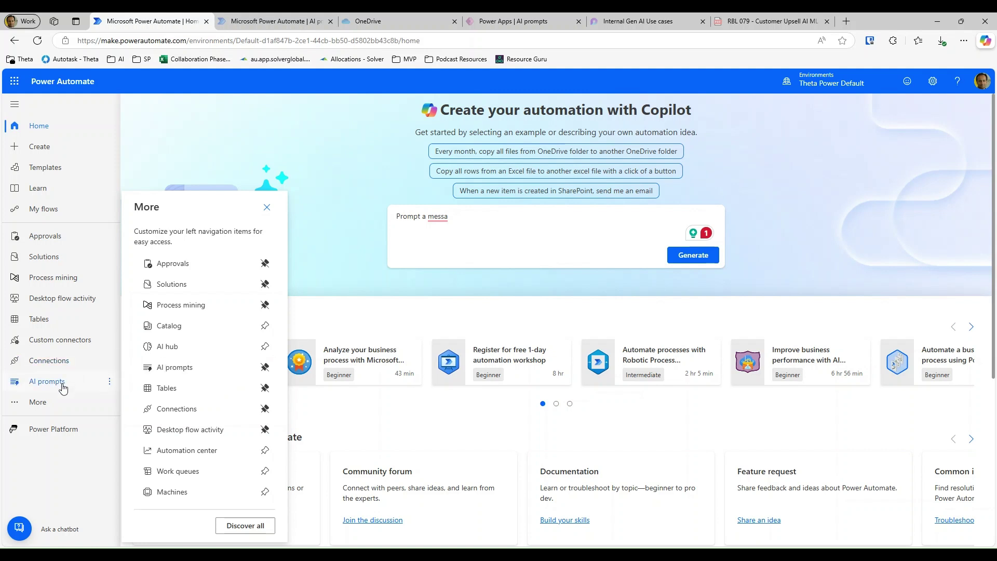
left_click(76, 131)
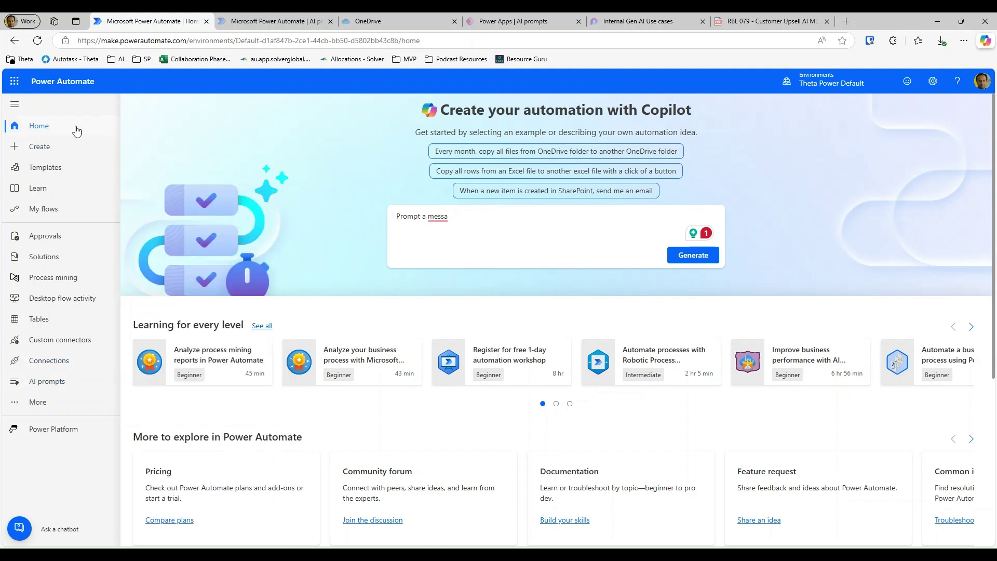
left_click(56, 383)
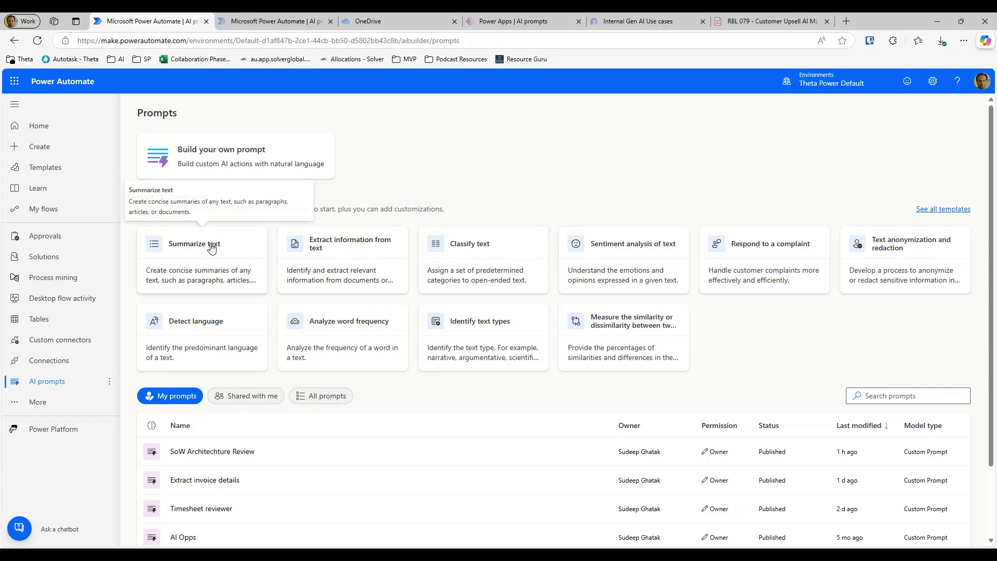
left_click(208, 268)
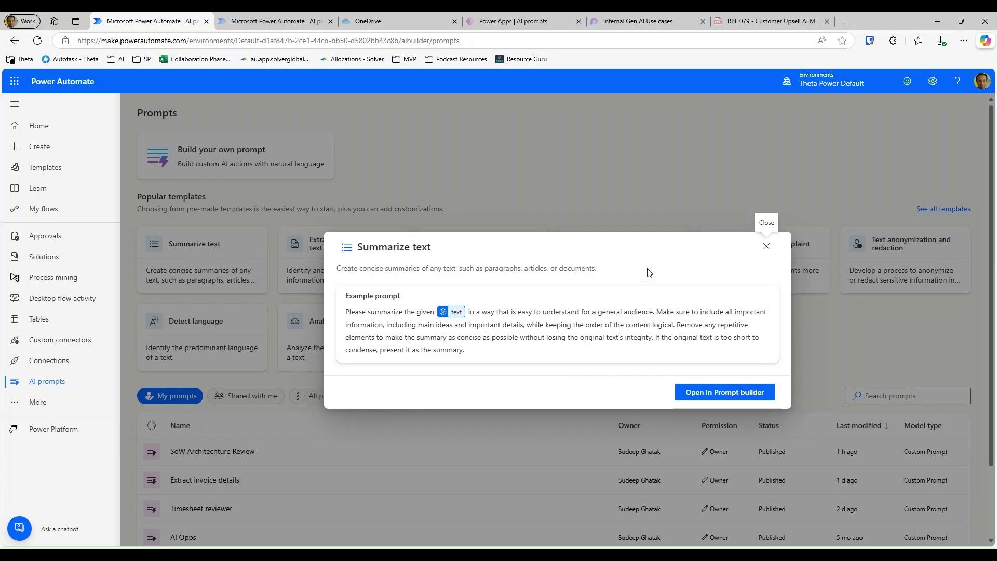
left_click(767, 246)
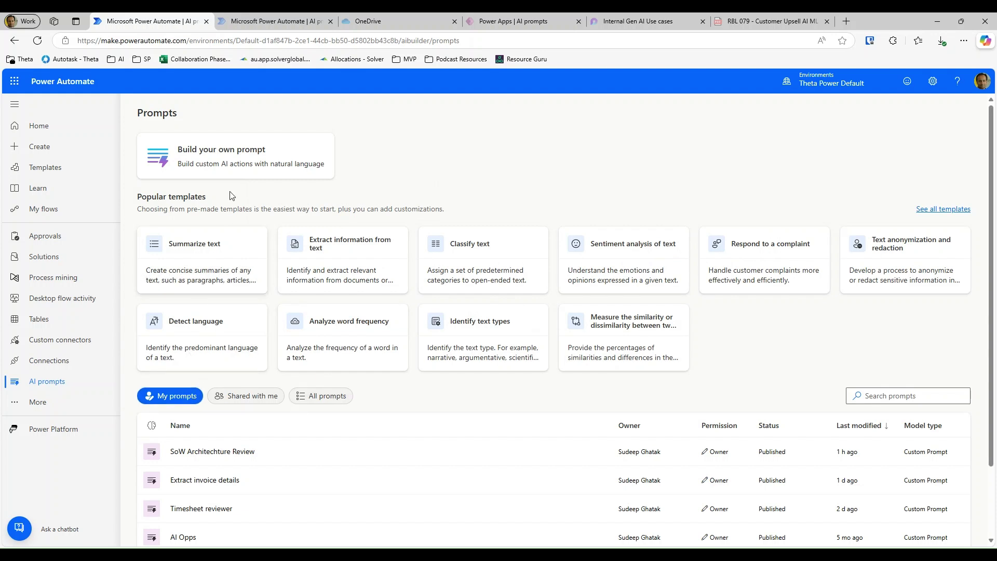
Start a custom prompt, browse the prompt library's templates, and close the prompt builder without saving
left_click(240, 168)
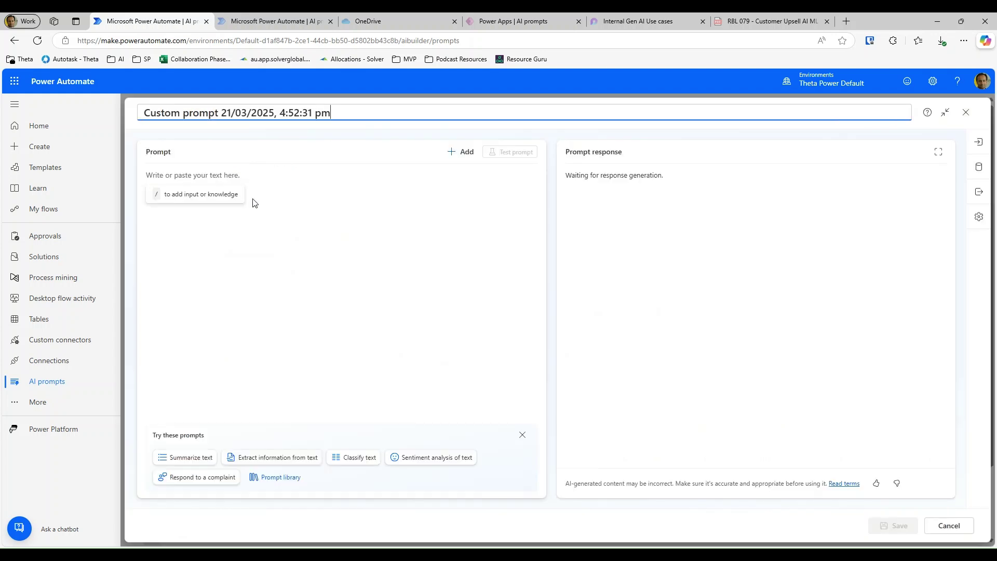
left_click(169, 172)
left_click(271, 478)
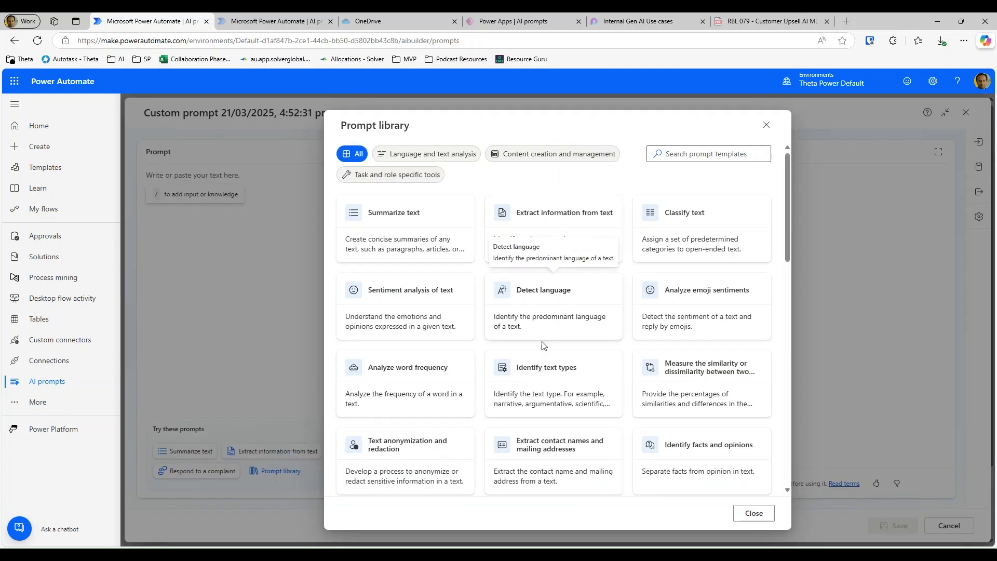
scroll(543, 358, "down", 2)
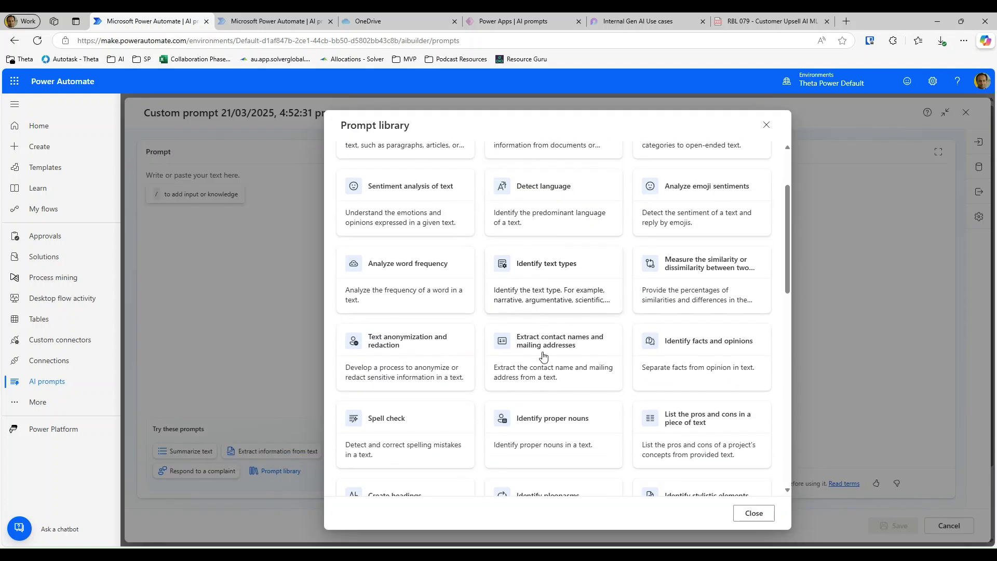
left_click(767, 125)
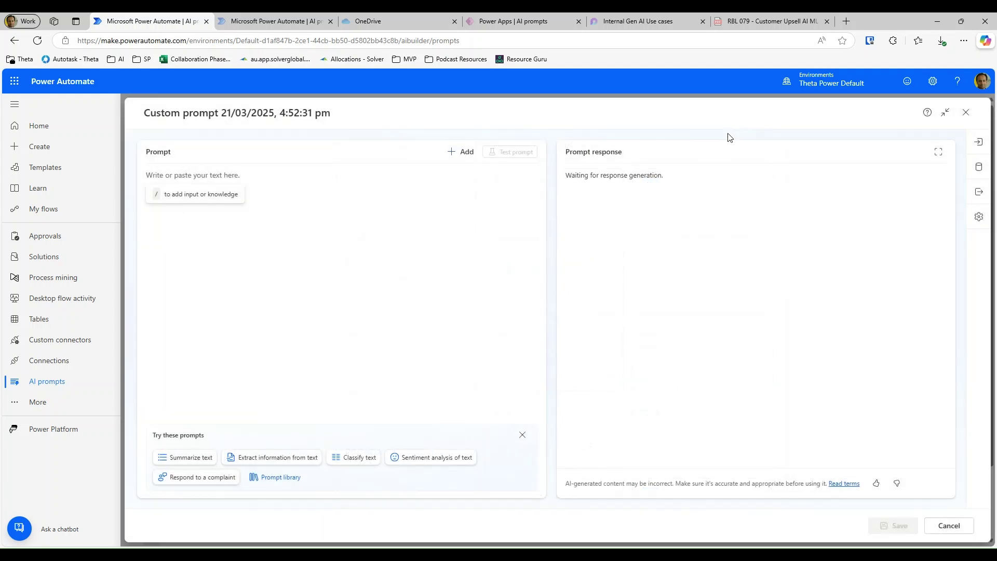
left_click(967, 113)
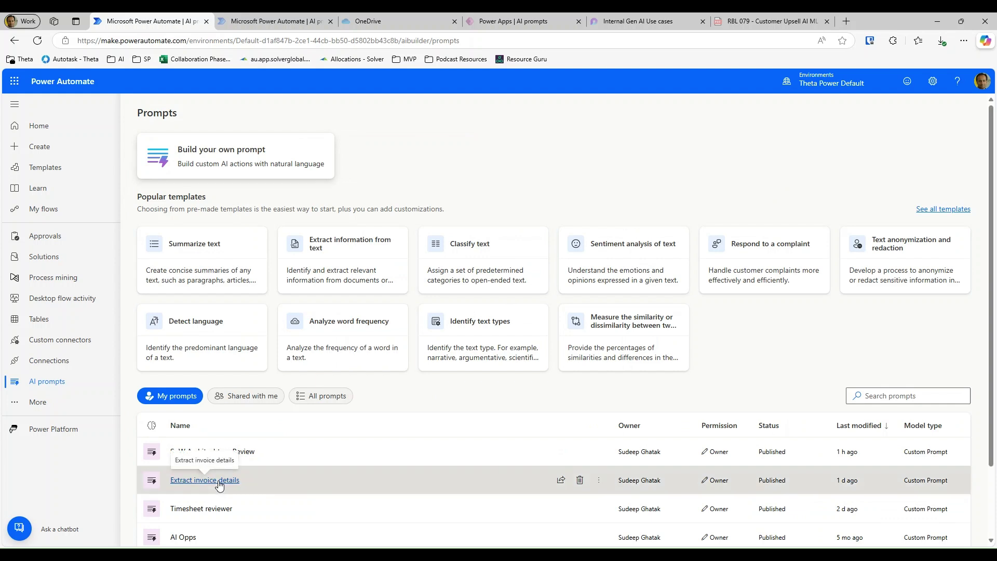
Open the Extract invoice details prompt and examine its wording and the full sample data of the Content input
left_click(219, 481)
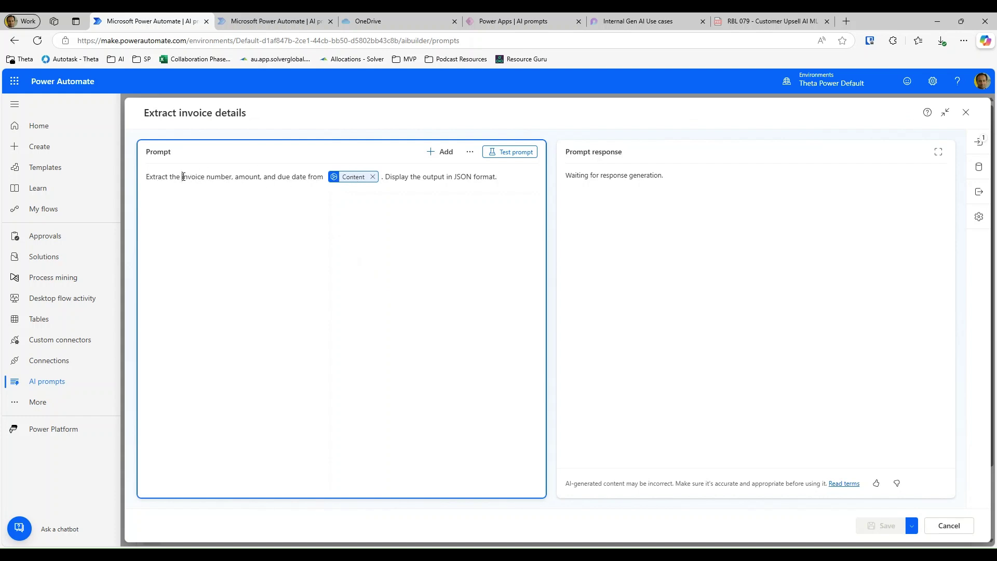
left_click_drag(183, 177, 306, 183)
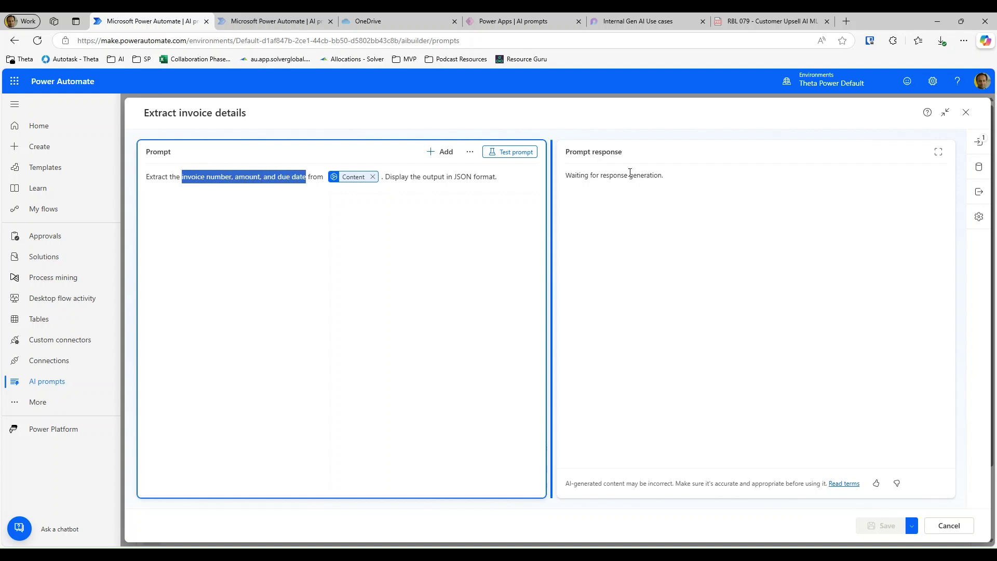
left_click(982, 143)
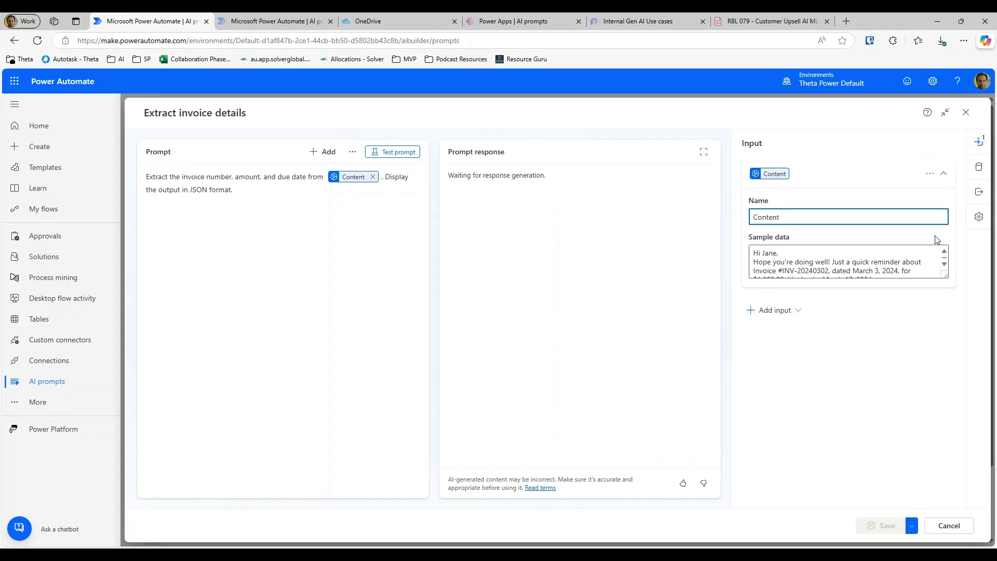
left_click_drag(947, 277, 962, 384)
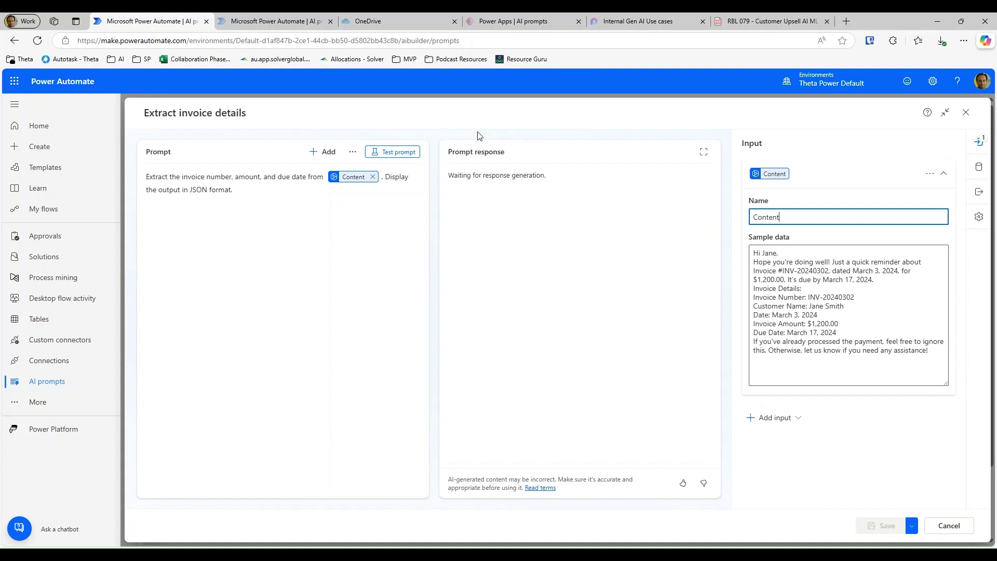
Test the invoice prompt, change its last instruction to "Display the output only in strict JSON format.", and test it again
left_click(387, 151)
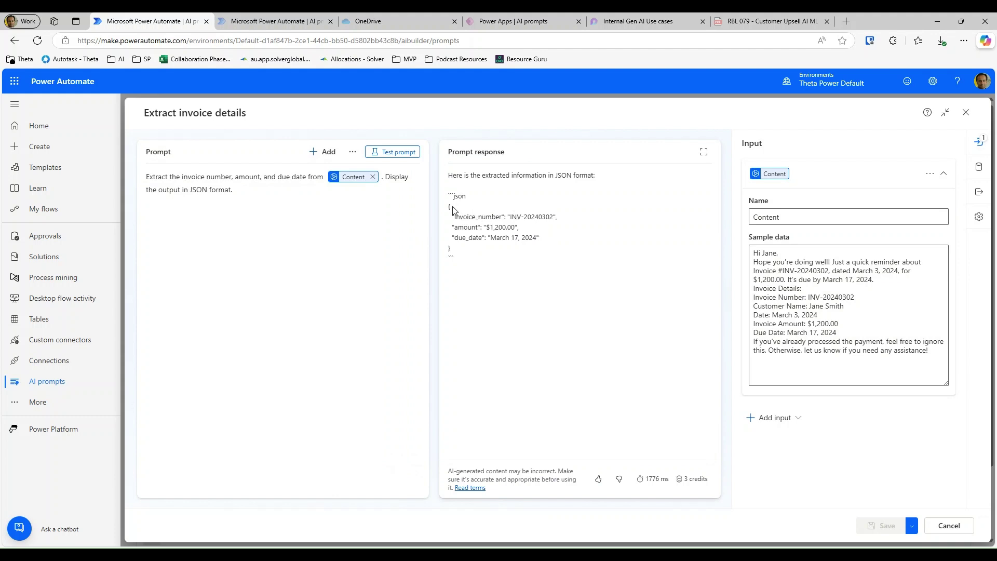
left_click_drag(450, 207, 466, 238)
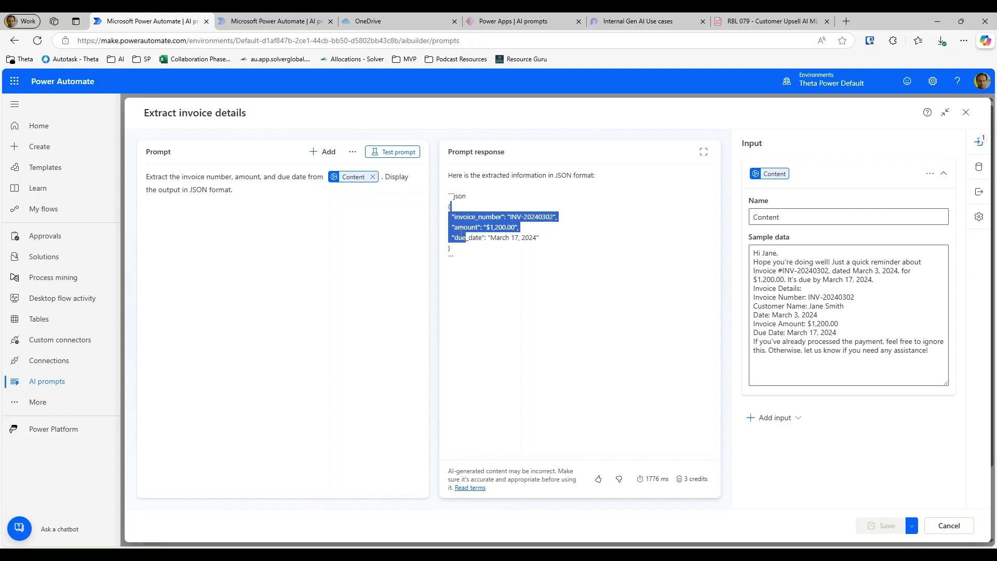
left_click_drag(192, 189, 236, 194)
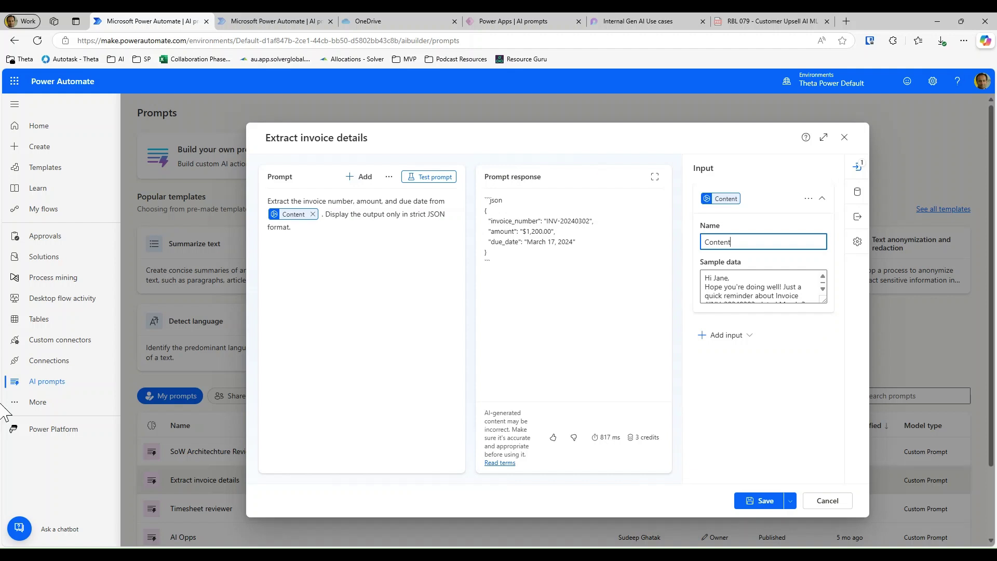
Examine the prompt settings and the language models available for the invoice prompt, keeping the current model
left_click(857, 243)
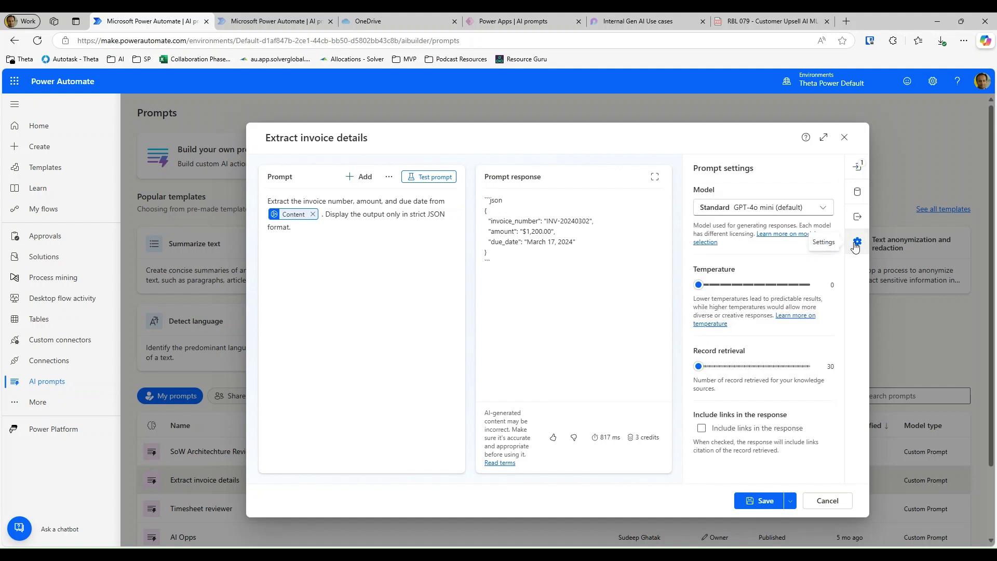
left_click(824, 209)
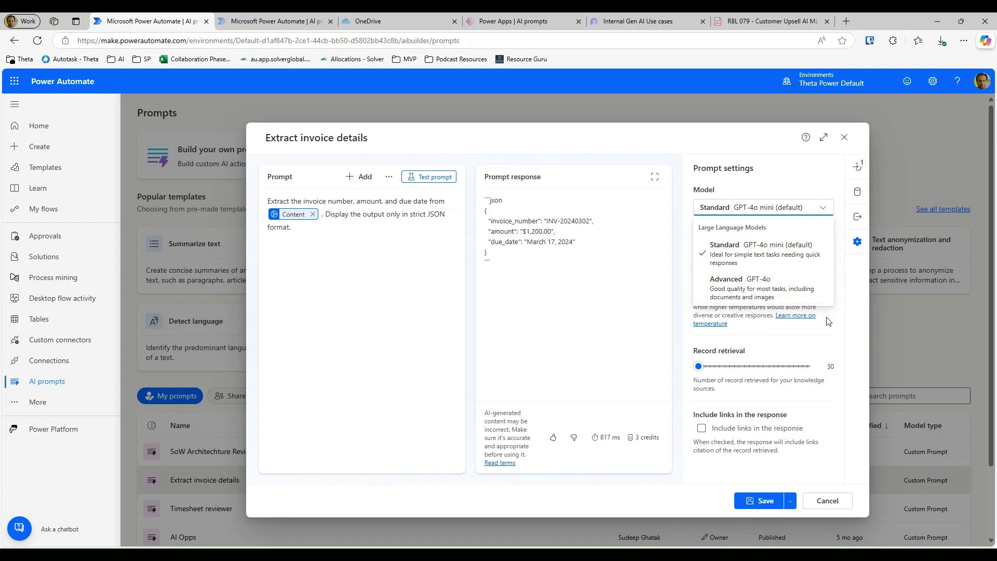
left_click(848, 323)
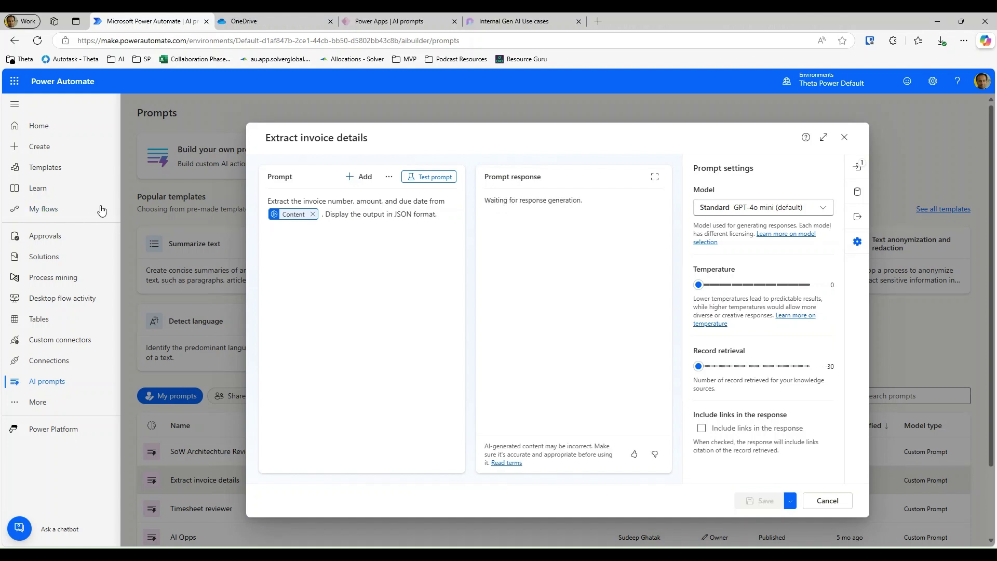
Open the "When a new email arrives (V3)" cloud flow for editing and display its "Create text with GPT using a prompt" action
left_click(60, 219)
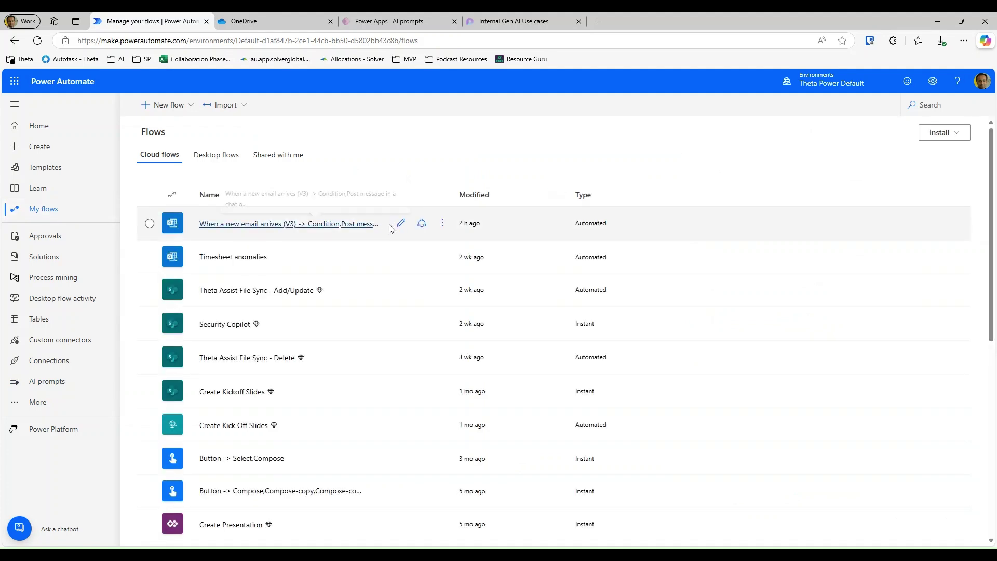
left_click(400, 223)
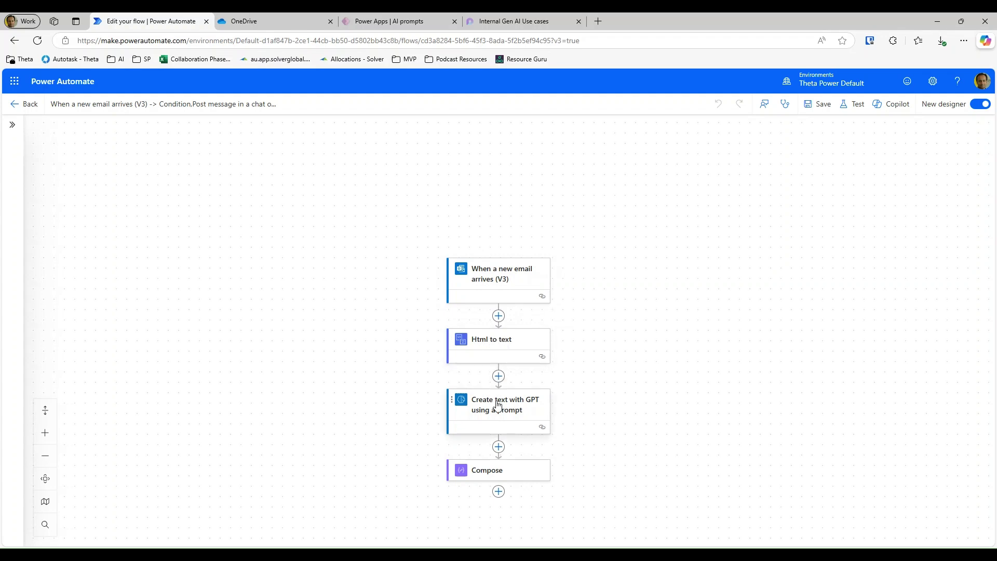
left_click(498, 405)
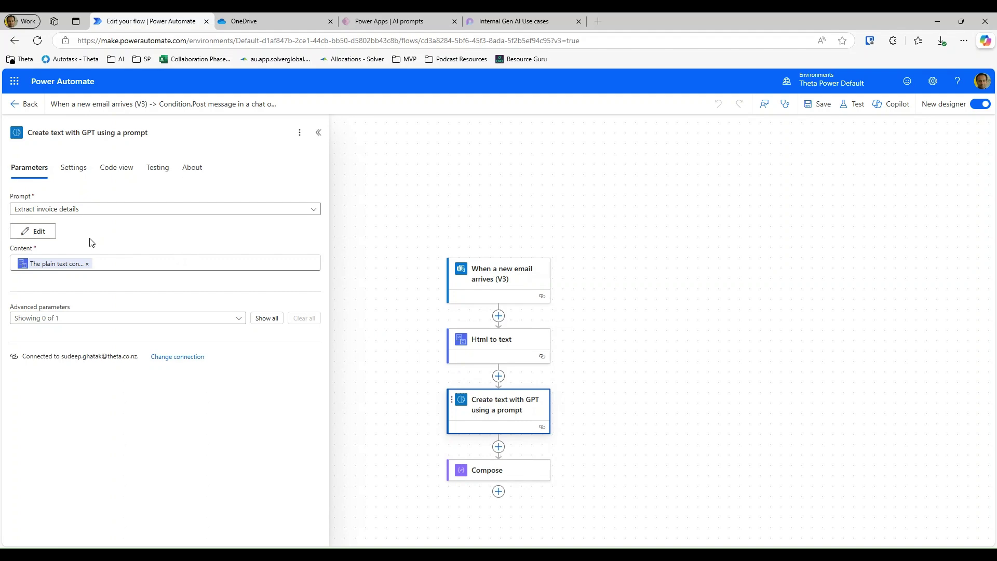
Review the prompts available for the GPT action, leaving Extract invoice details selected
left_click(74, 211)
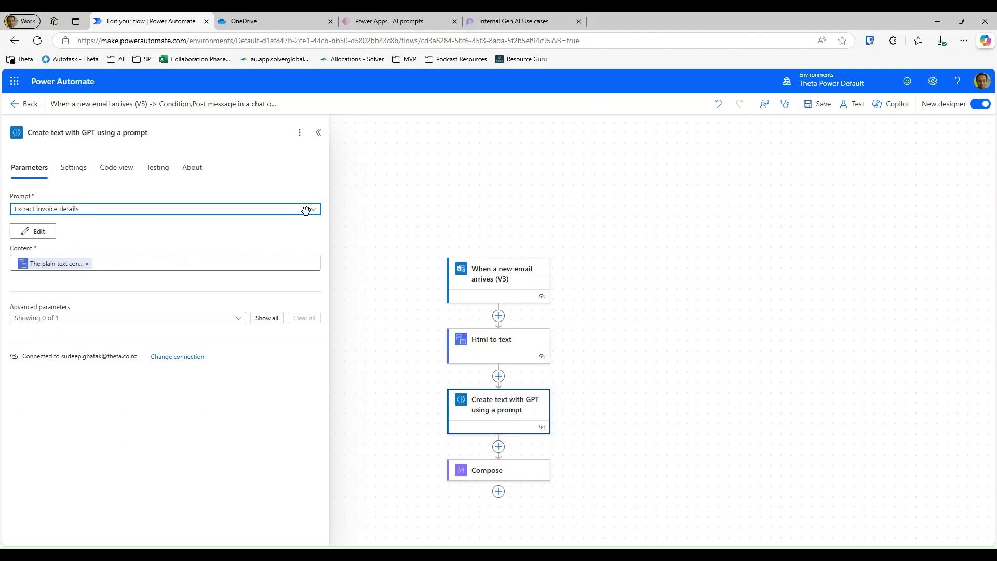
left_click(249, 210)
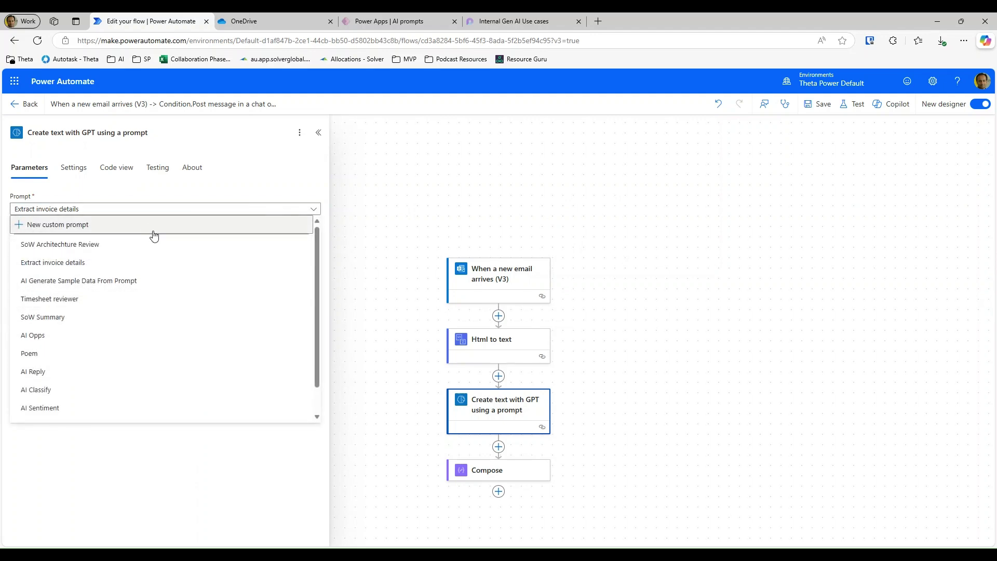
left_click(186, 212)
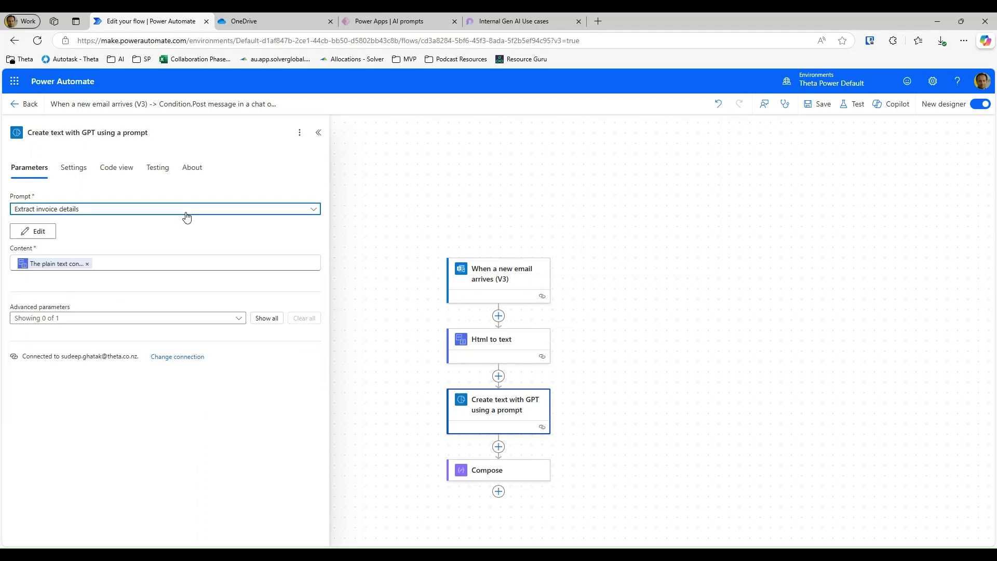